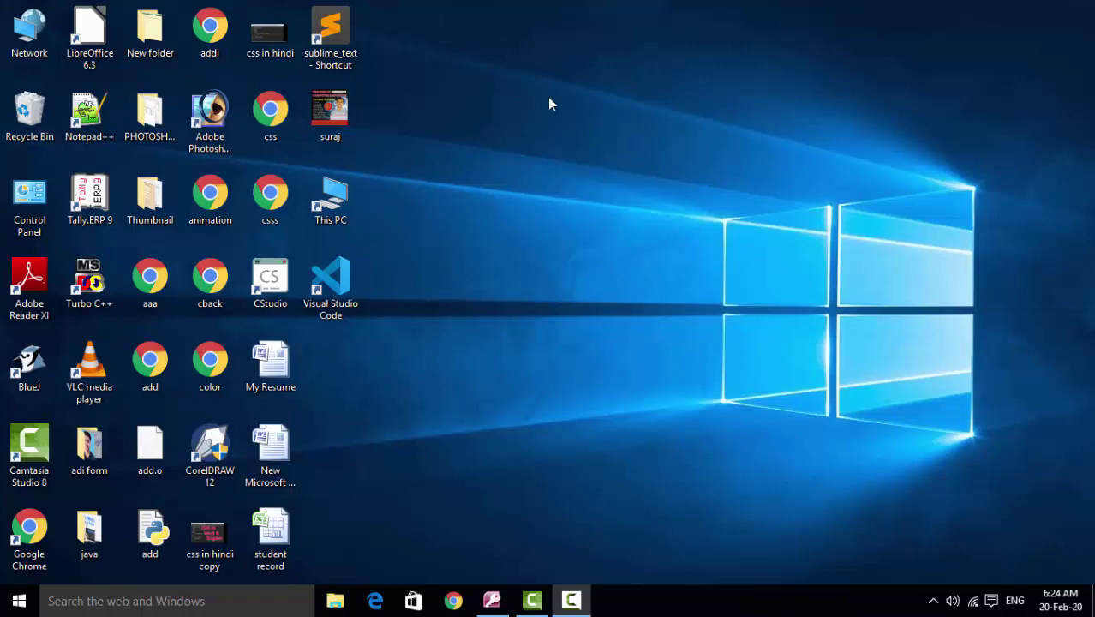
Refresh the desktop five times, then bring the Access table design window back to the front
right_click(537, 94)
click(577, 138)
right_click(576, 136)
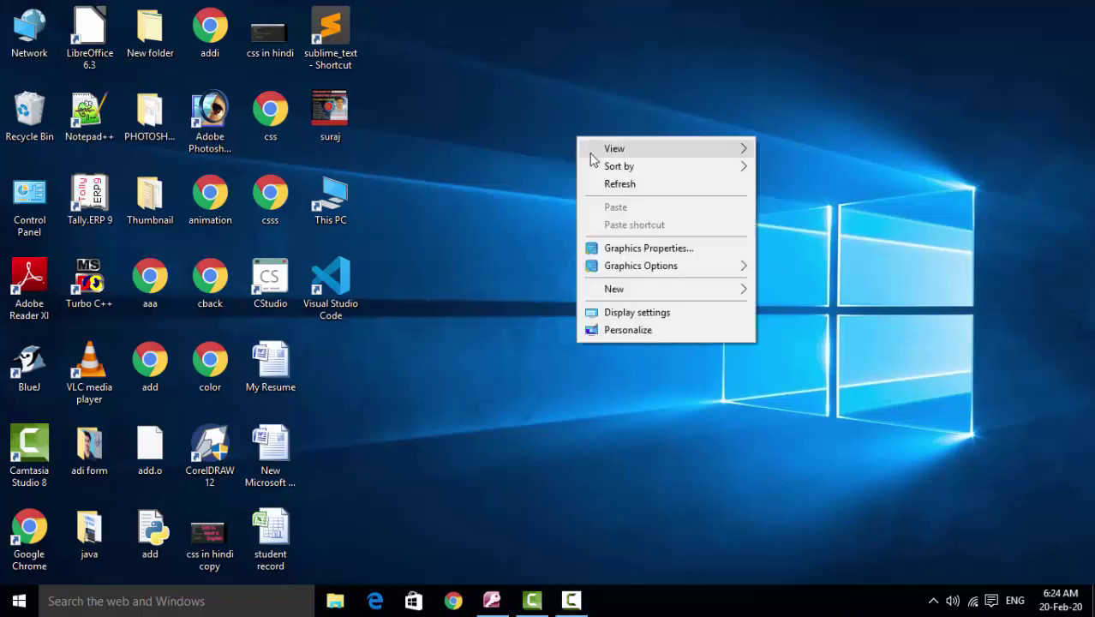
click(610, 187)
right_click(611, 178)
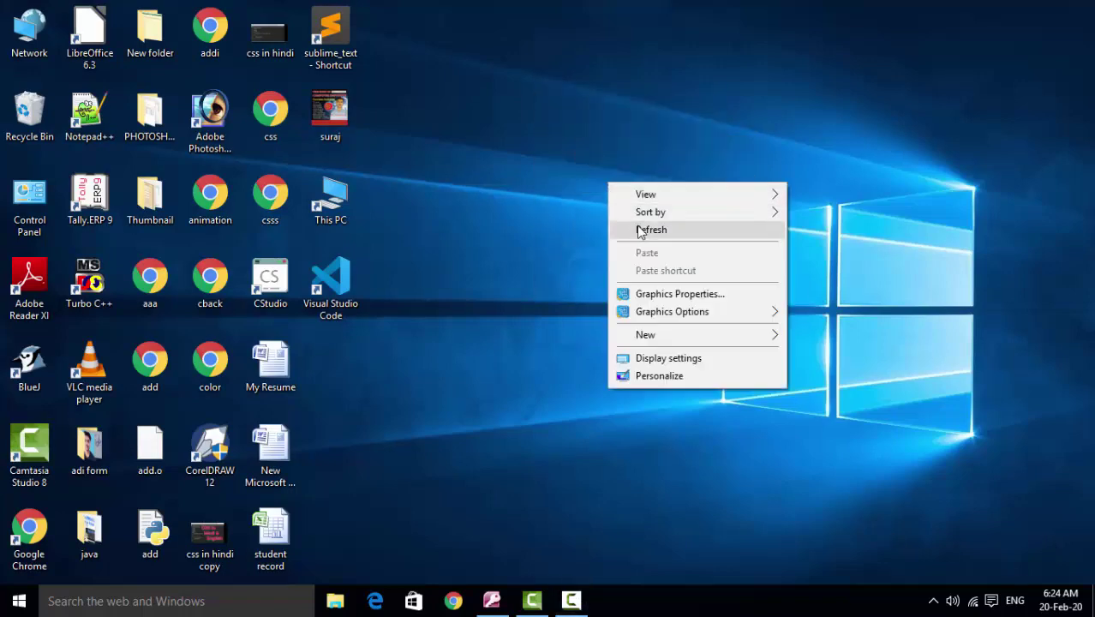
click(638, 232)
right_click(637, 226)
click(656, 274)
right_click(658, 277)
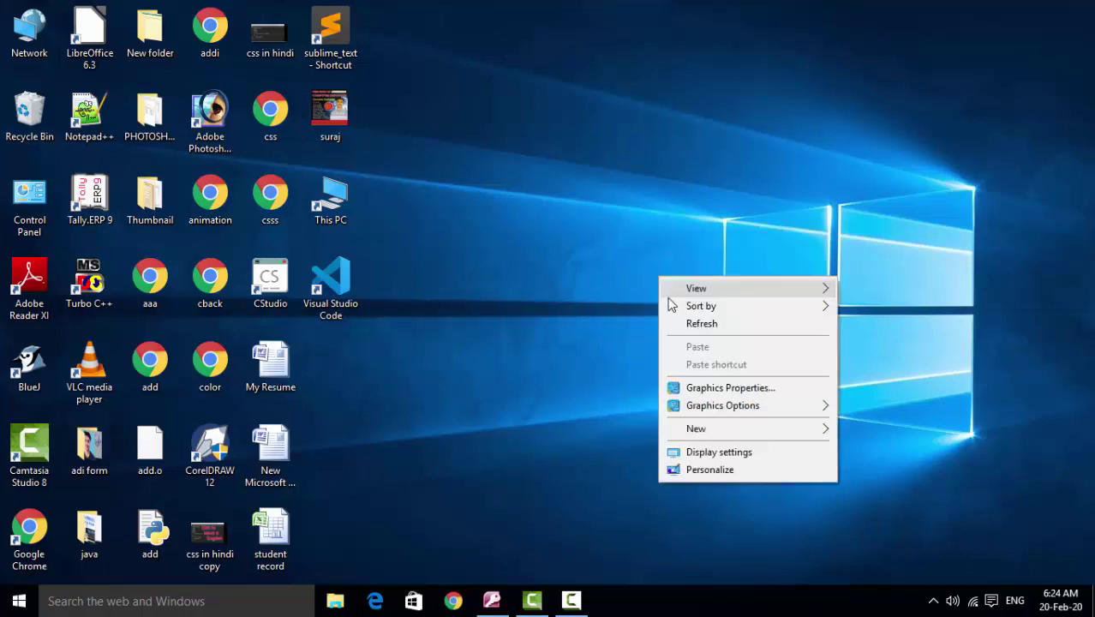
click(684, 324)
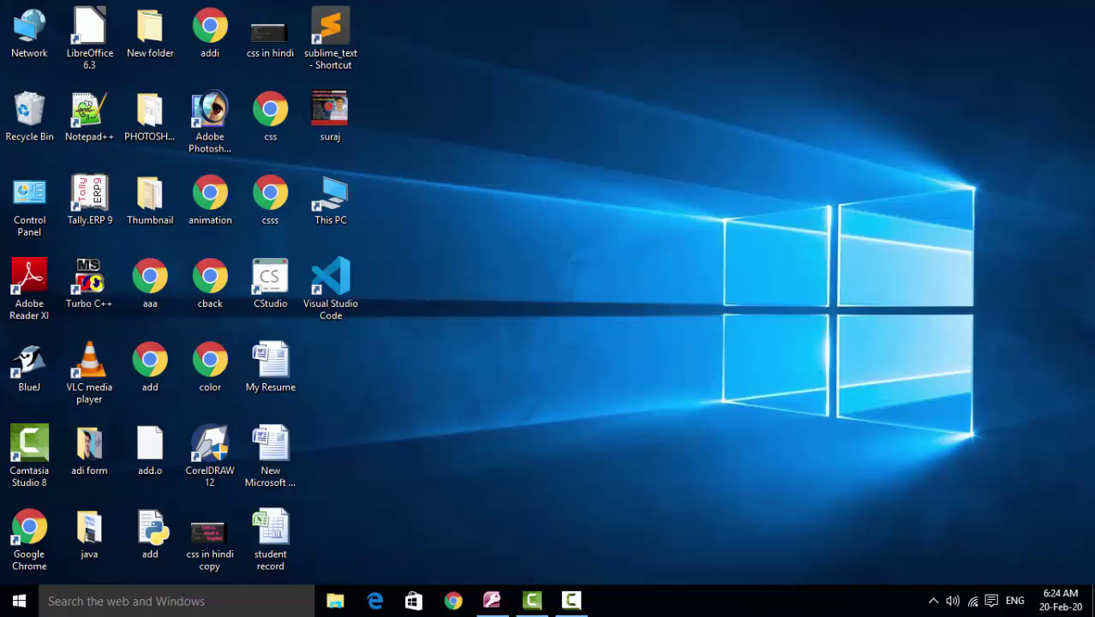
click(491, 600)
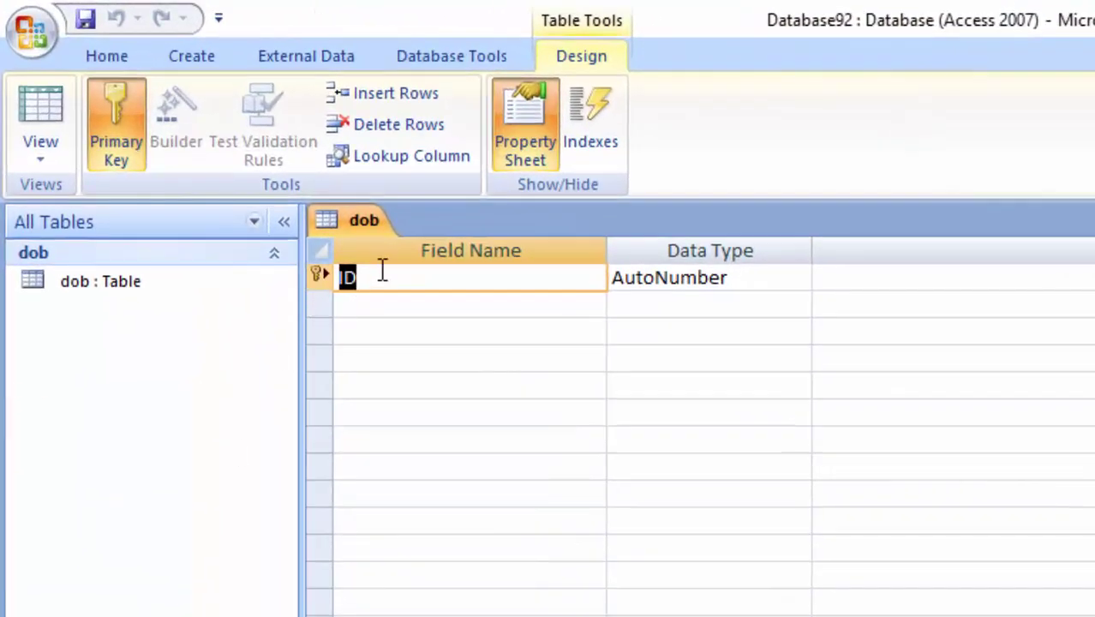
Add a DOB field in the second row and rename the ID field to 'Birth Certificate number'
click(398, 307)
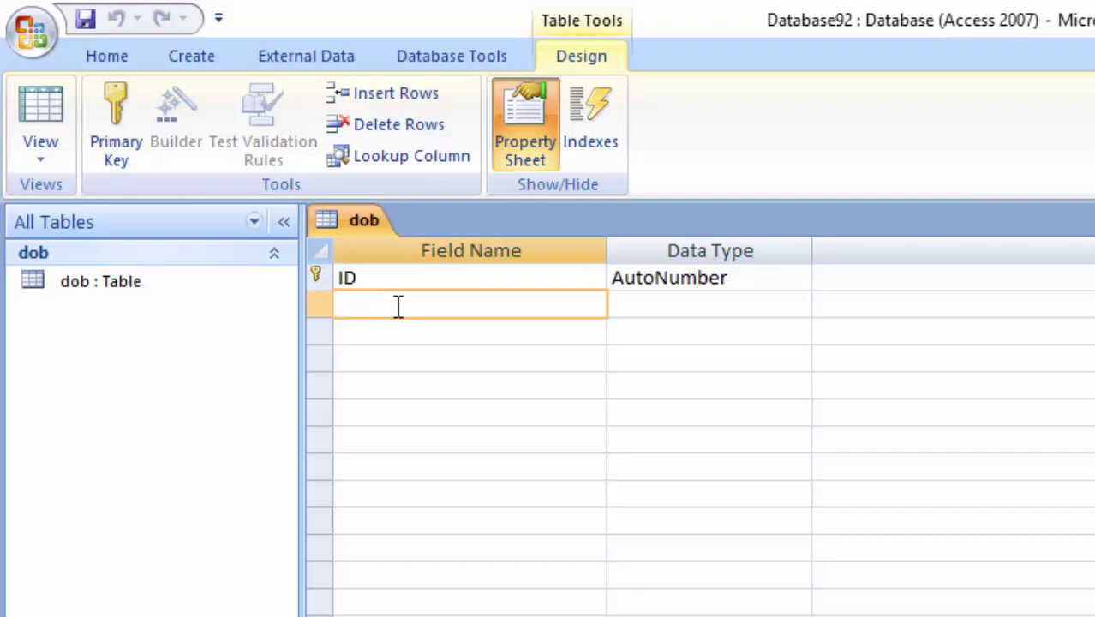
text(D)
text(OB)
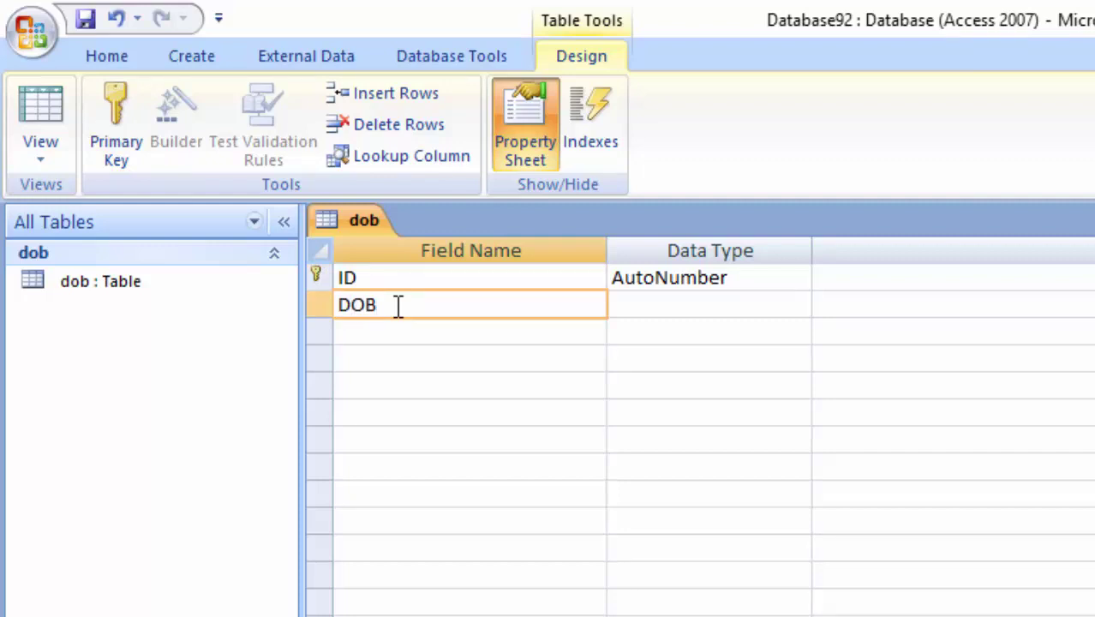
click(357, 280)
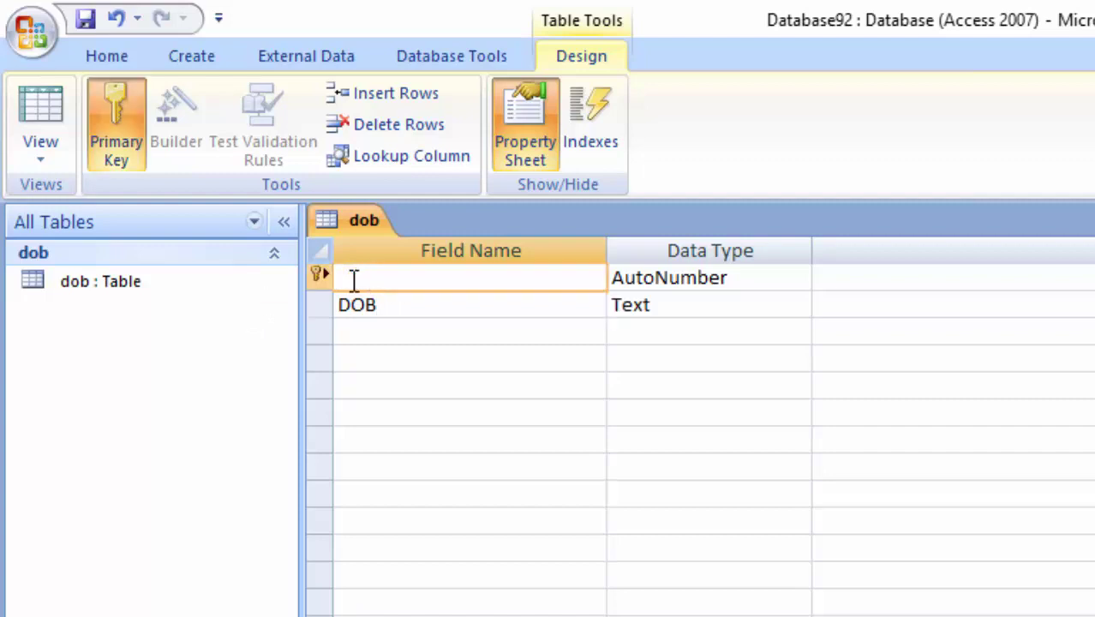
text(Birth Certificate number)
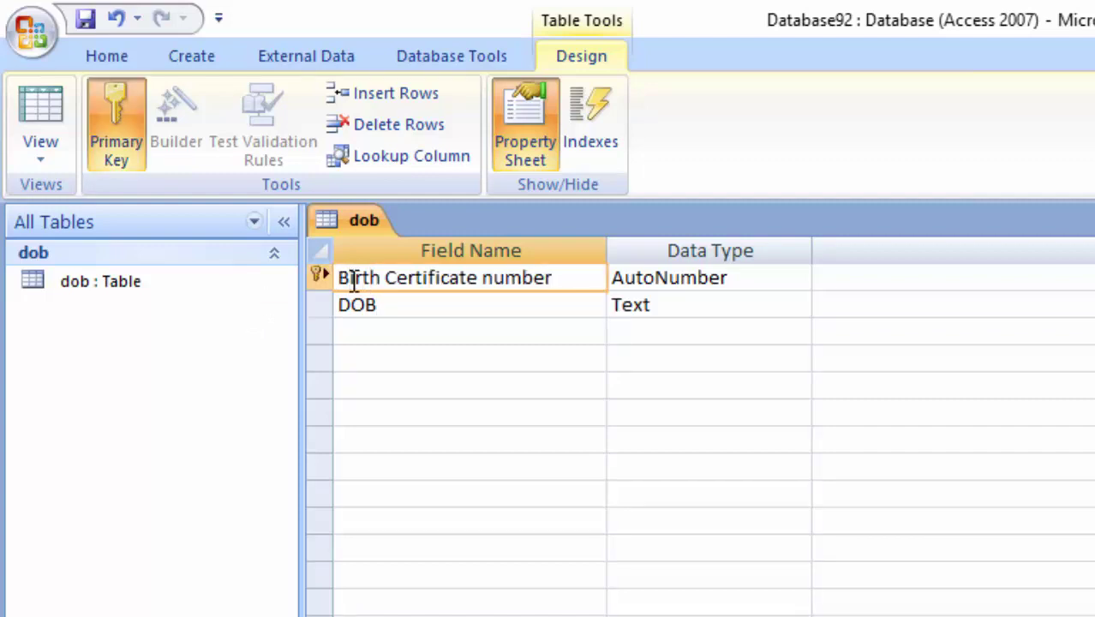
Change Birth Certificate number's data type to Text and DOB's to Date/Time
click(754, 276)
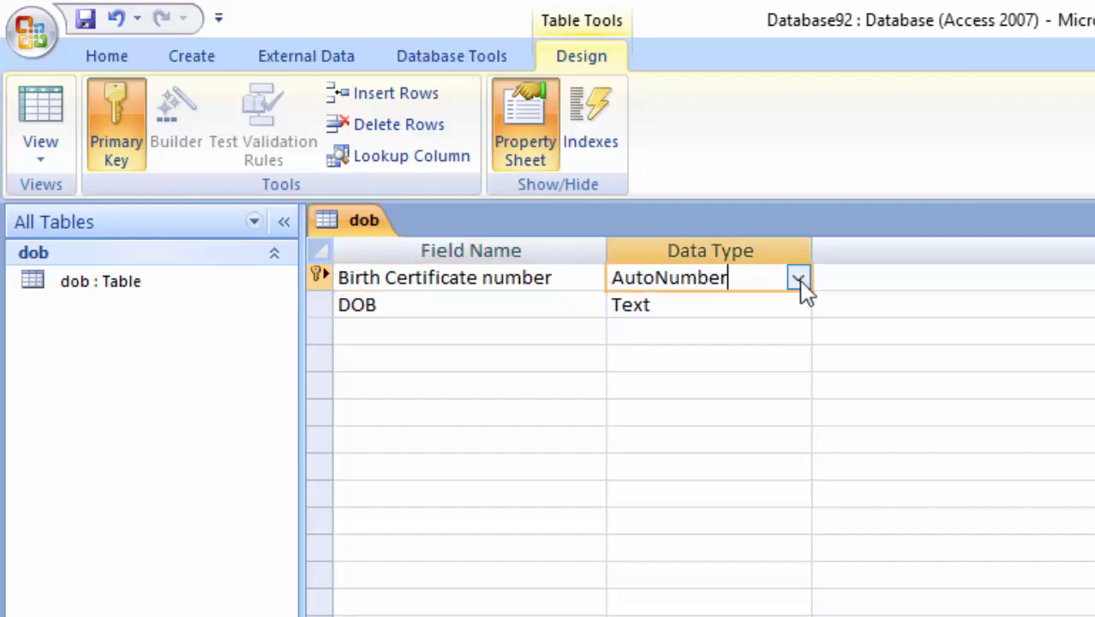
click(799, 279)
click(757, 307)
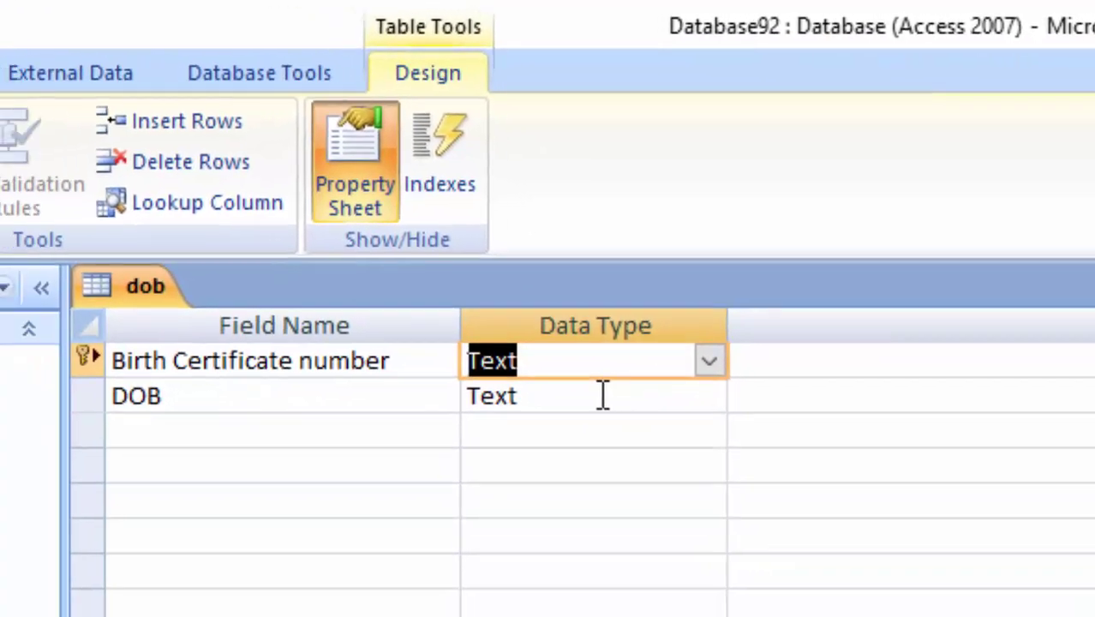
click(540, 449)
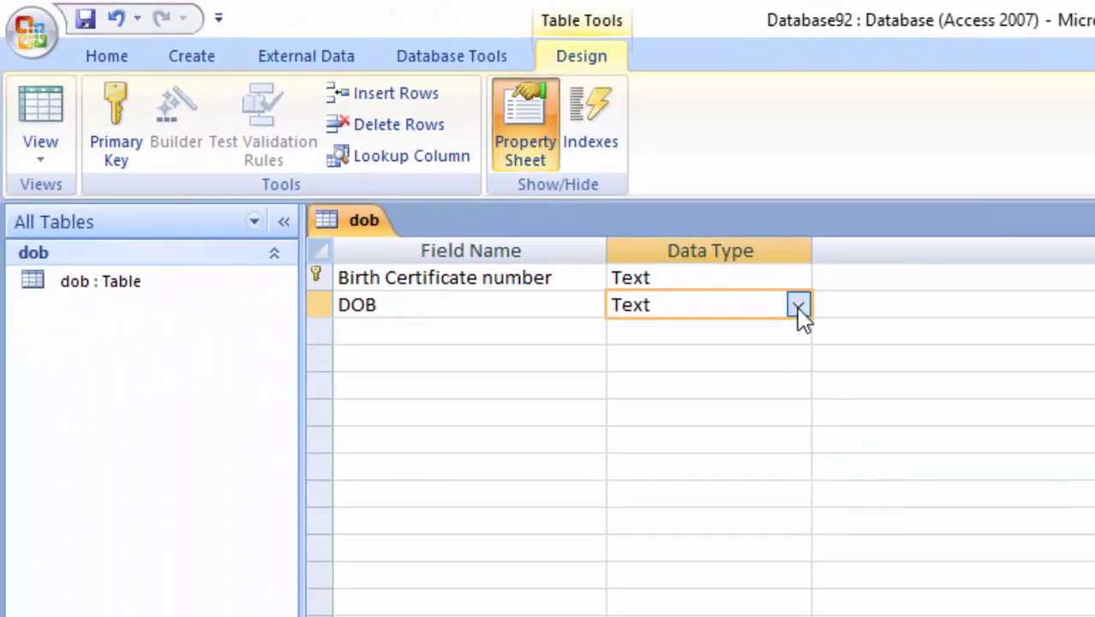
click(798, 307)
double_click(709, 420)
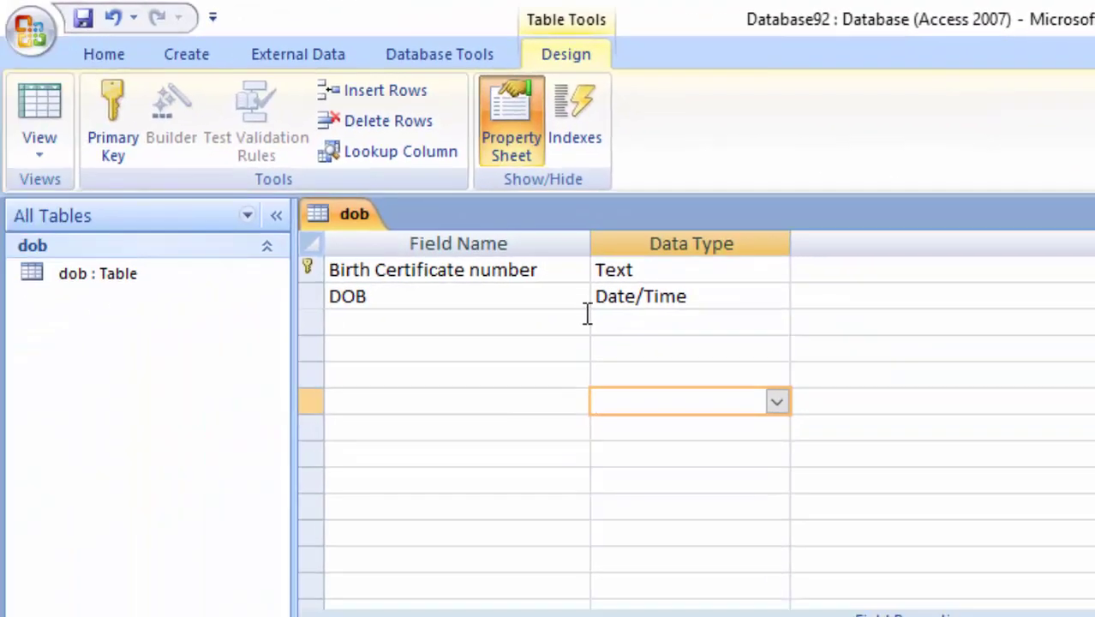
click(709, 295)
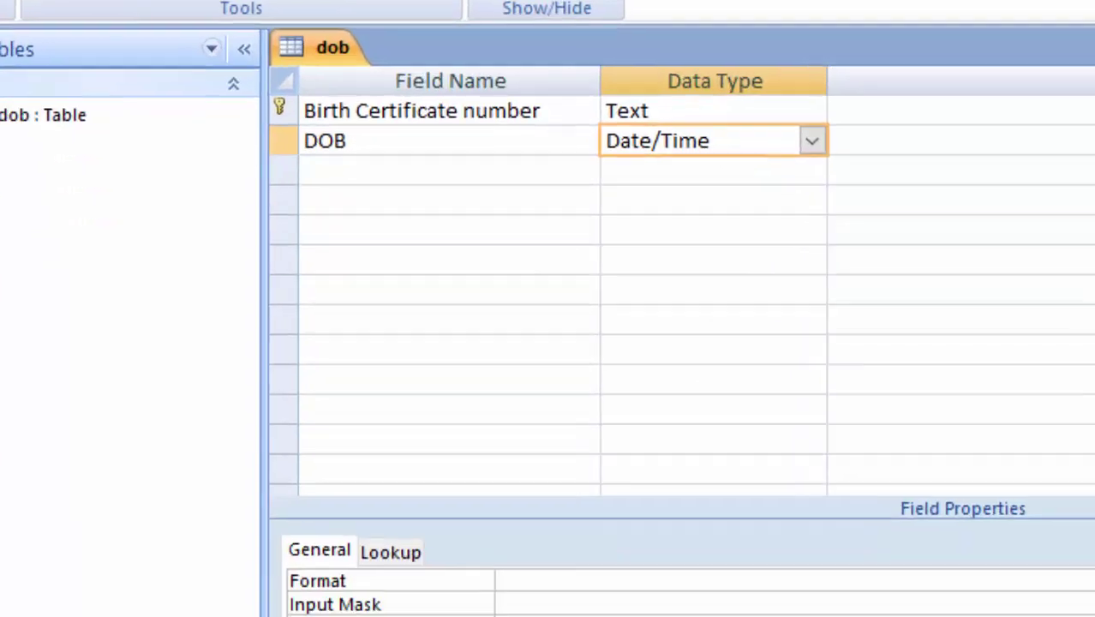
Give the DOB field the validation rule <Date(), declining the save prompt when switching views
click(532, 214)
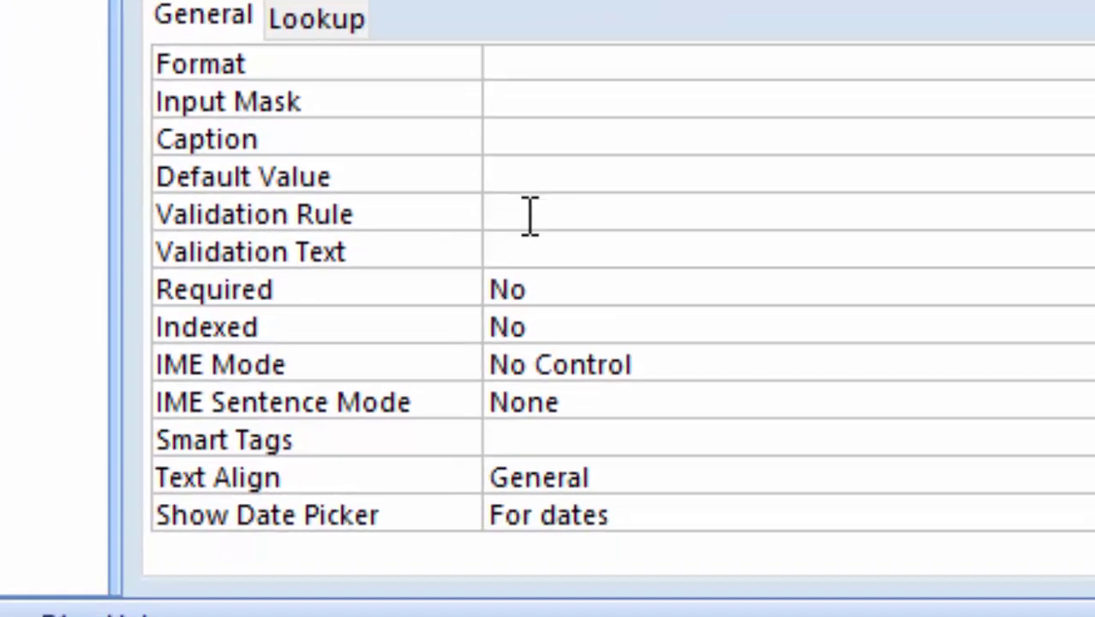
text(<)
text(da)
text(te()
text())
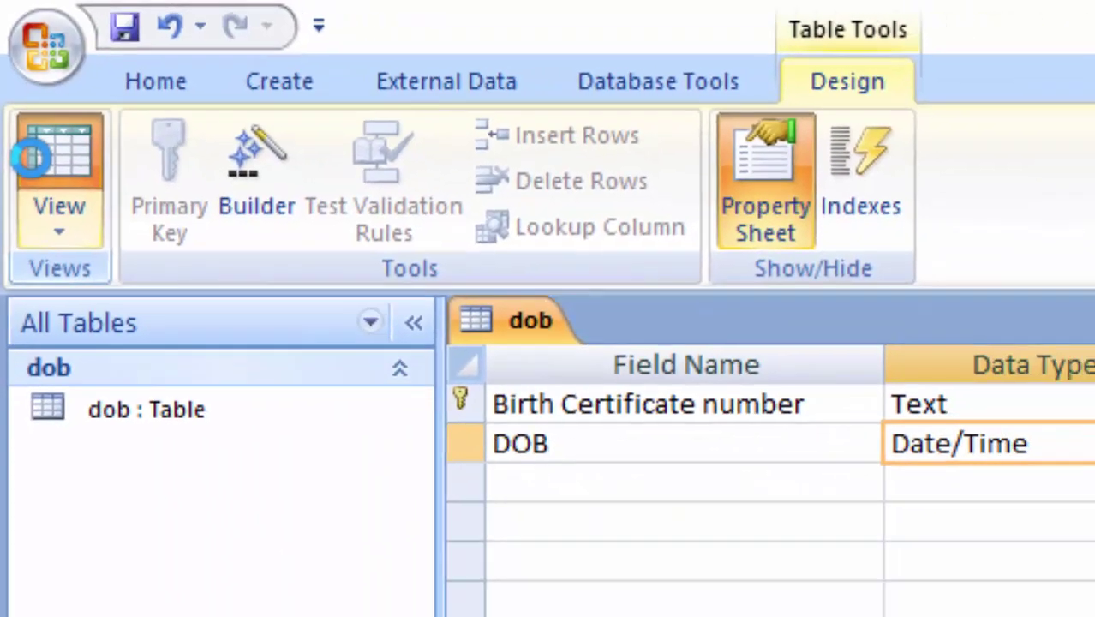
click(32, 156)
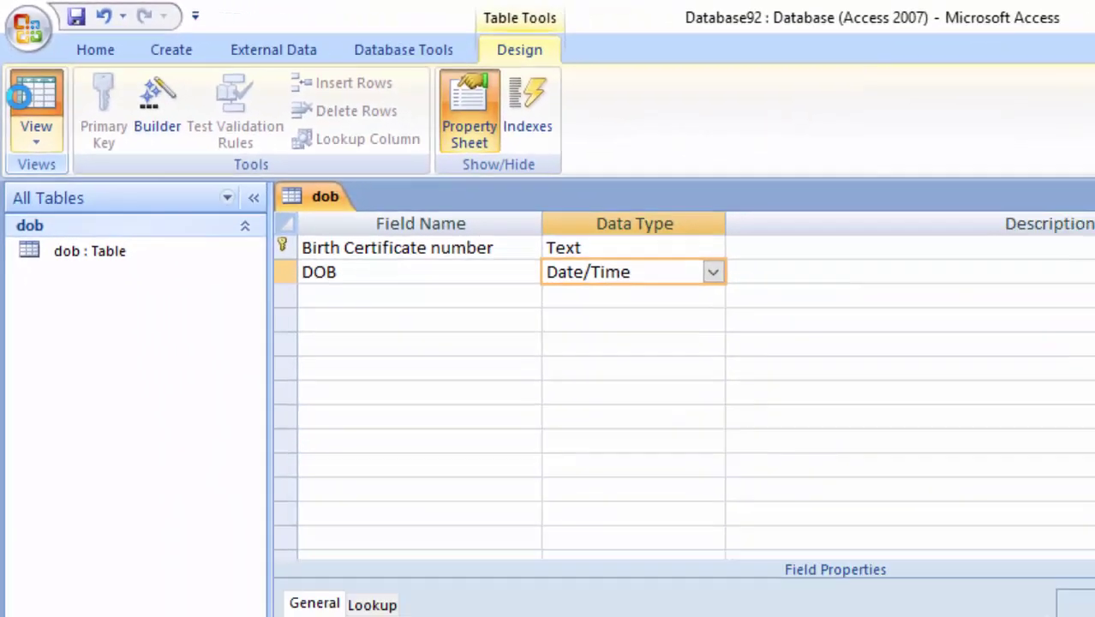
click(639, 386)
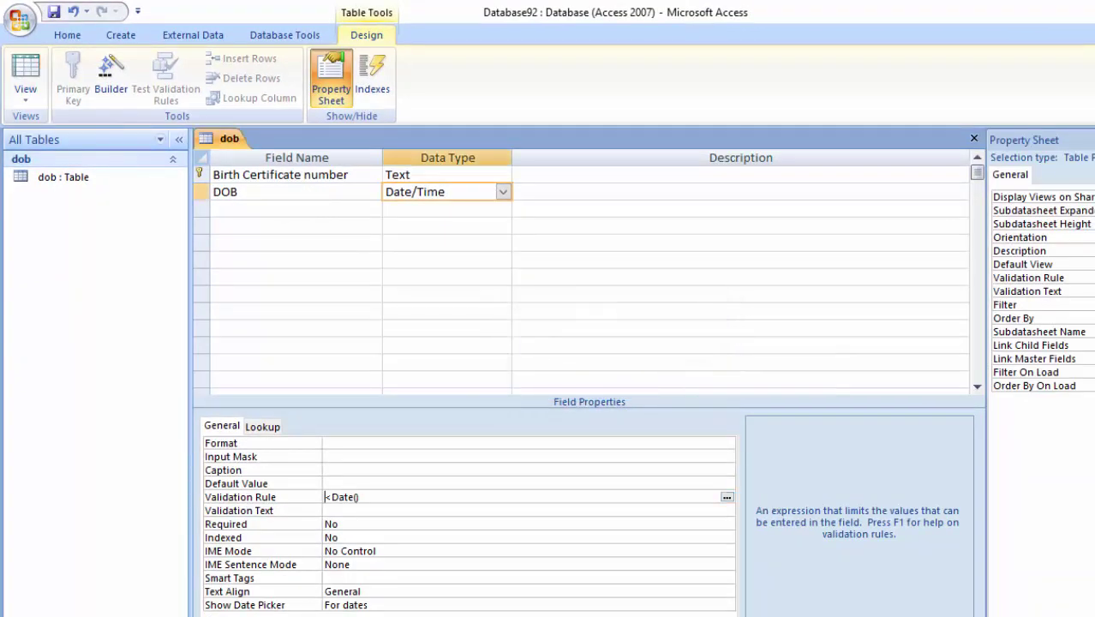
click(352, 512)
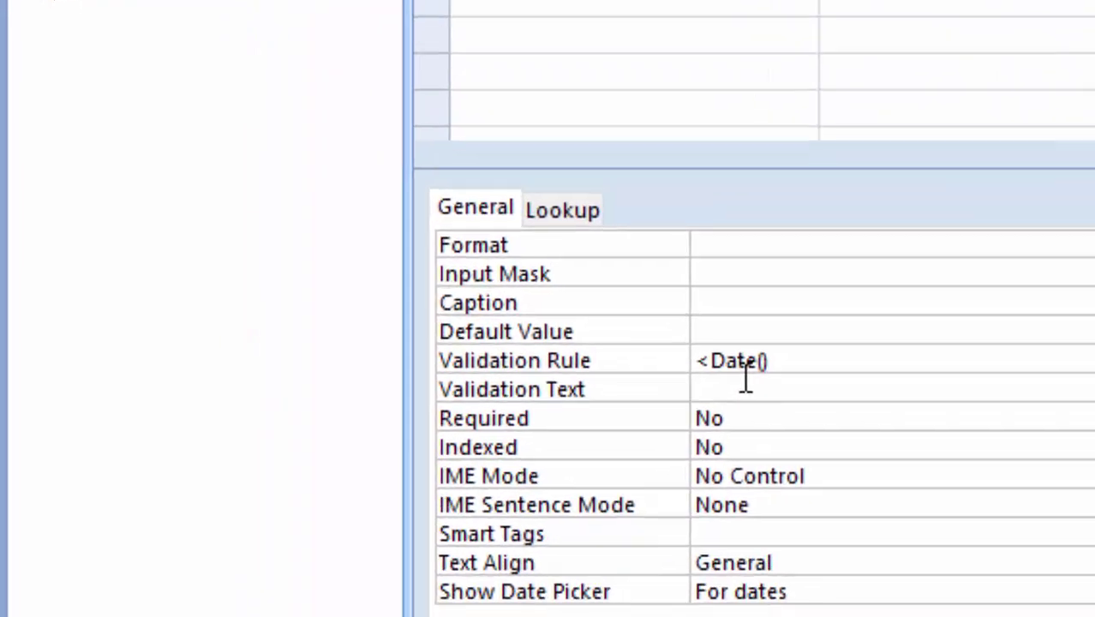
Type the DOB validation text 'Date should not more than current da'
text(Dat)
text(e )
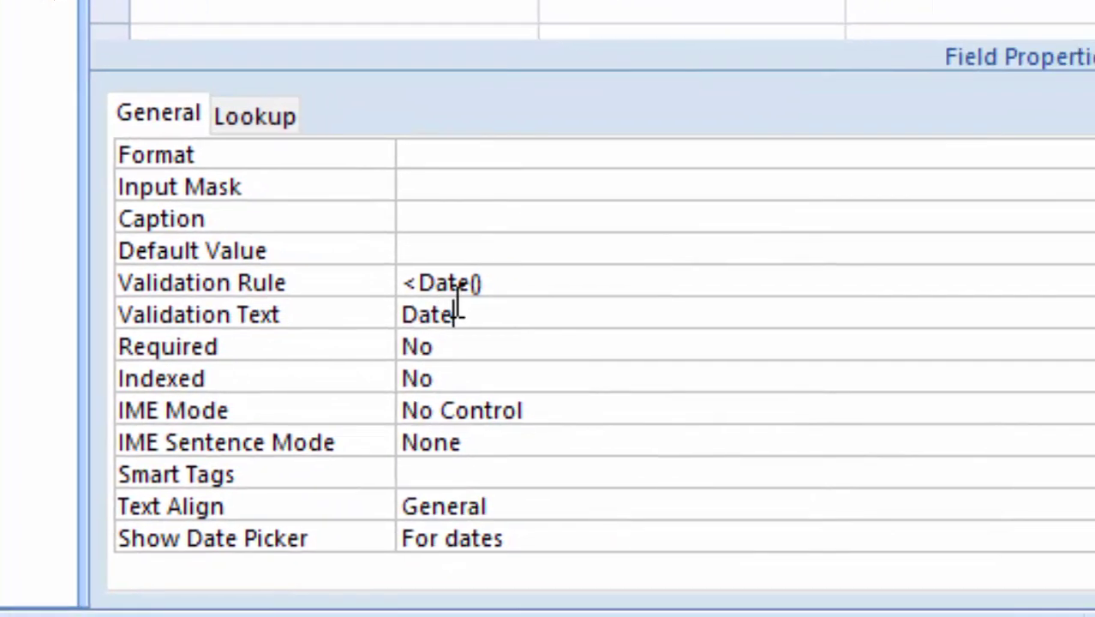
text(shoul)
text(d not )
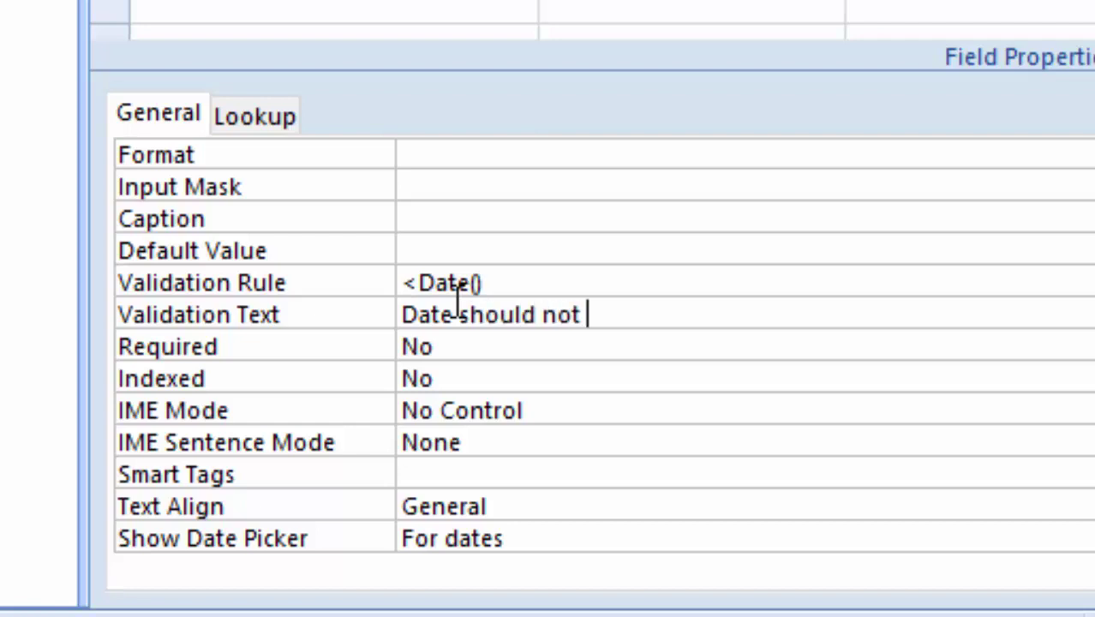
text(more t)
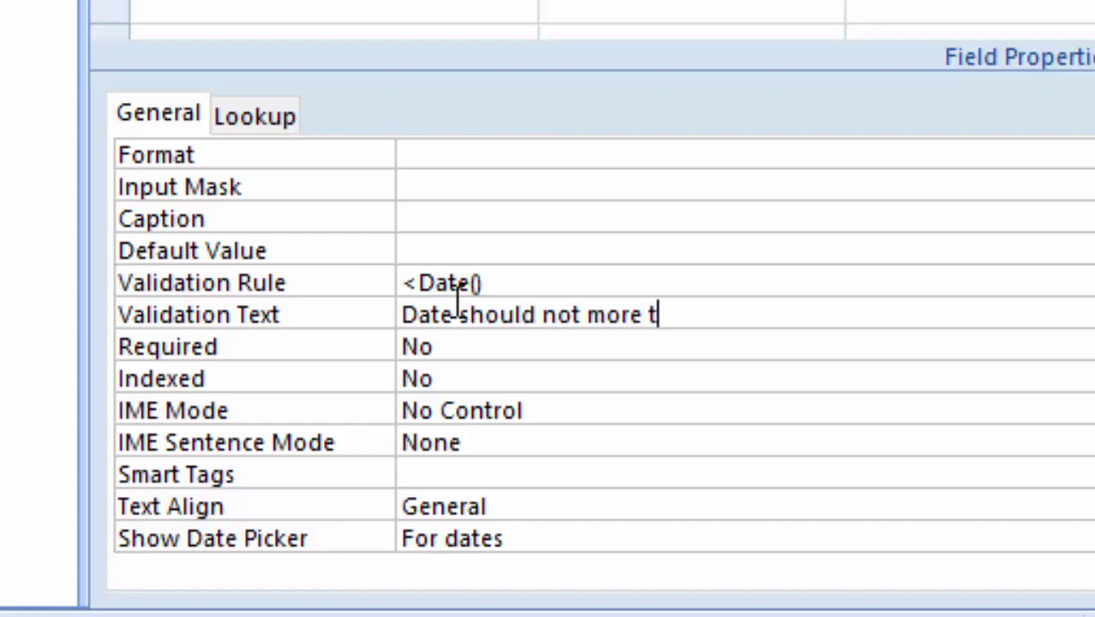
text(han c)
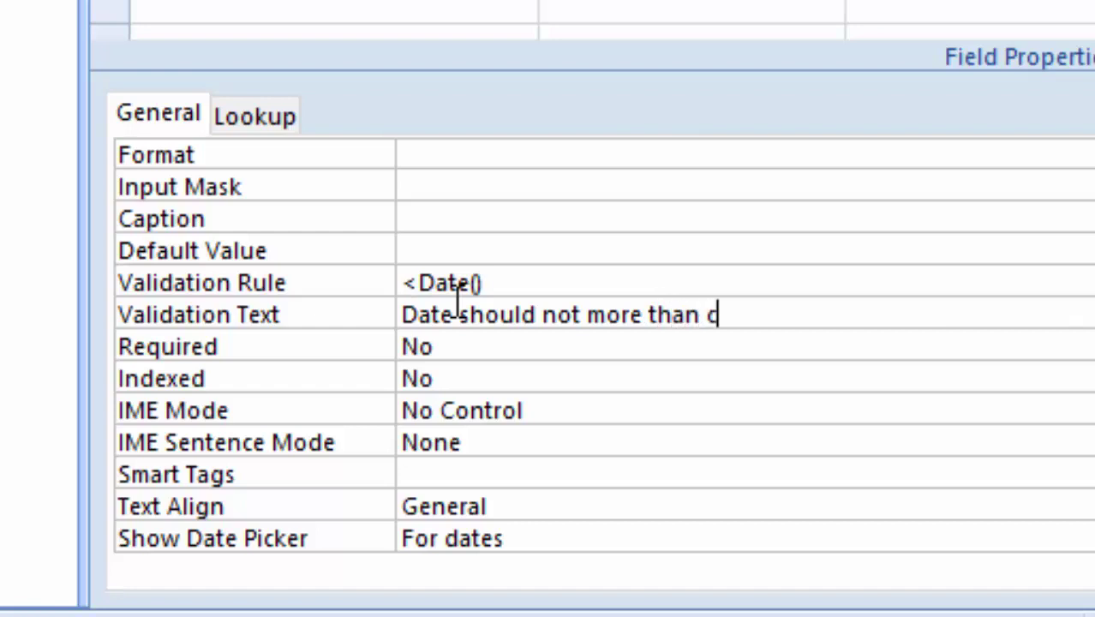
text(urrent )
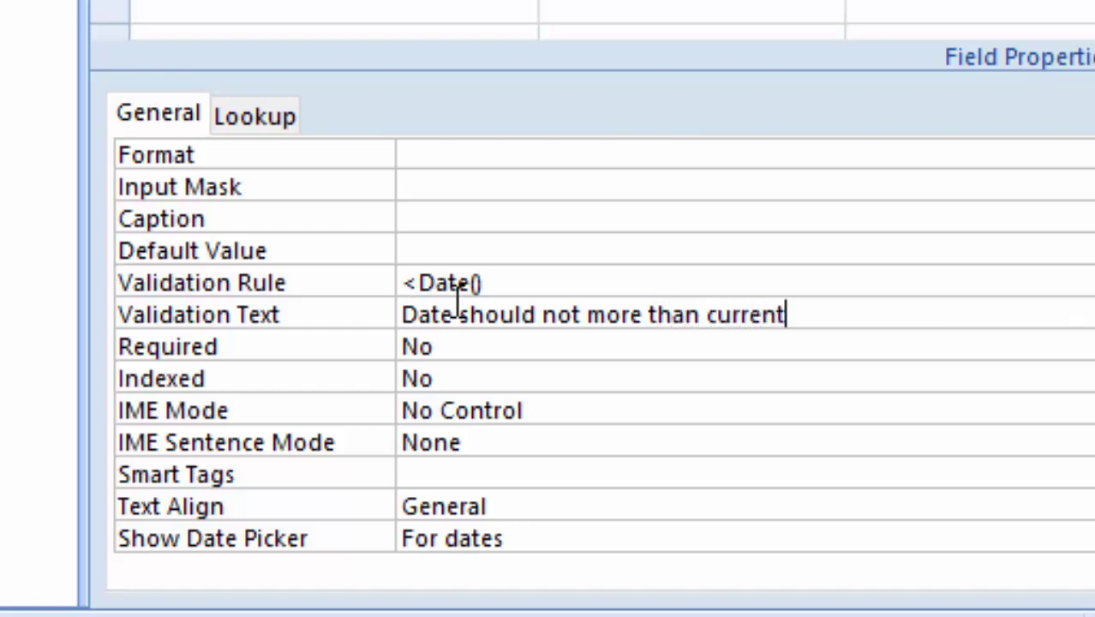
text(da)
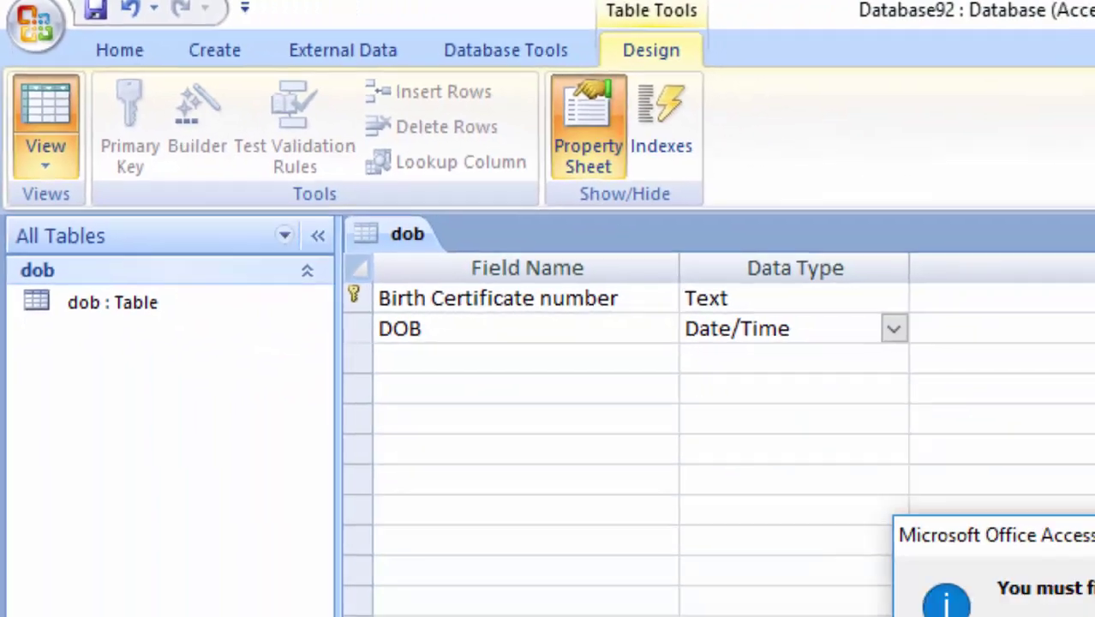
Save the table, autofit the Birth Certificate number column, and enter 6545 as the first record
key(Return)
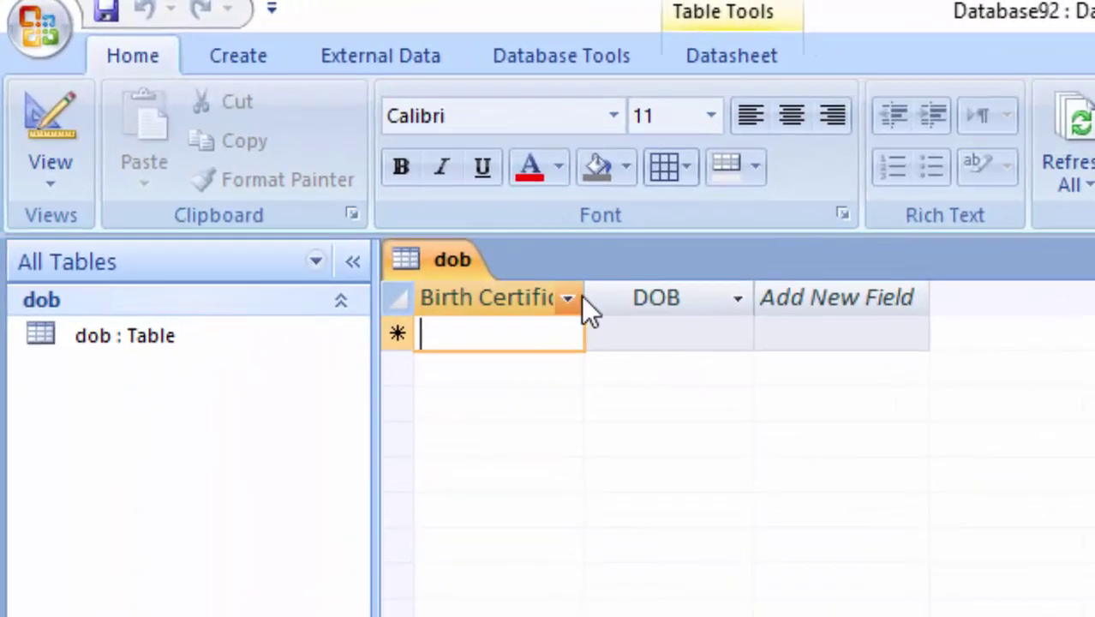
double_click(583, 295)
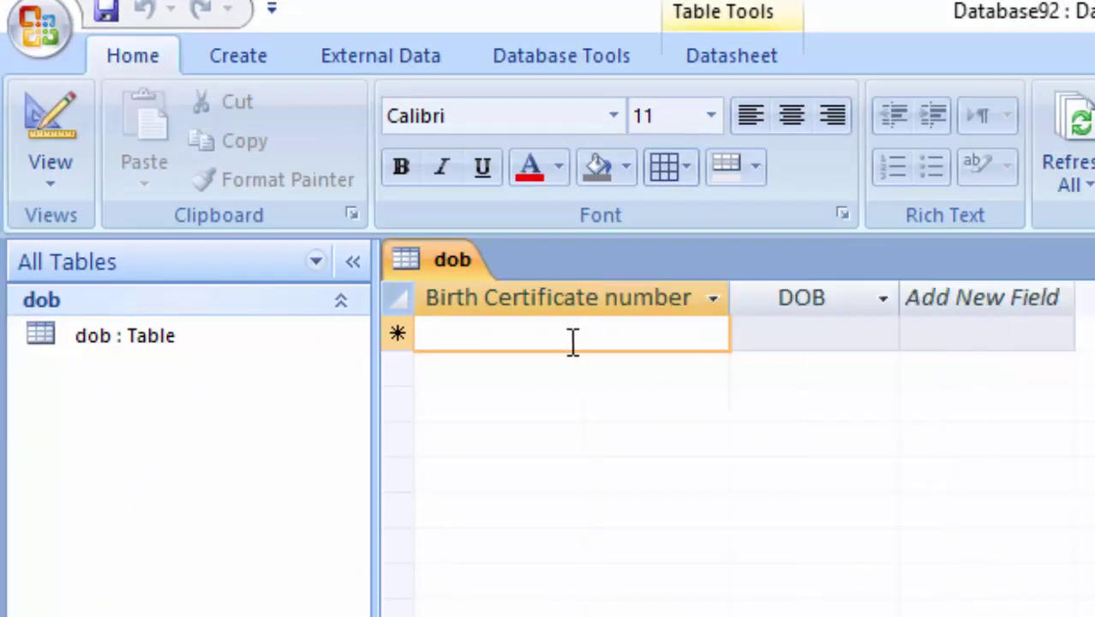
text(6545)
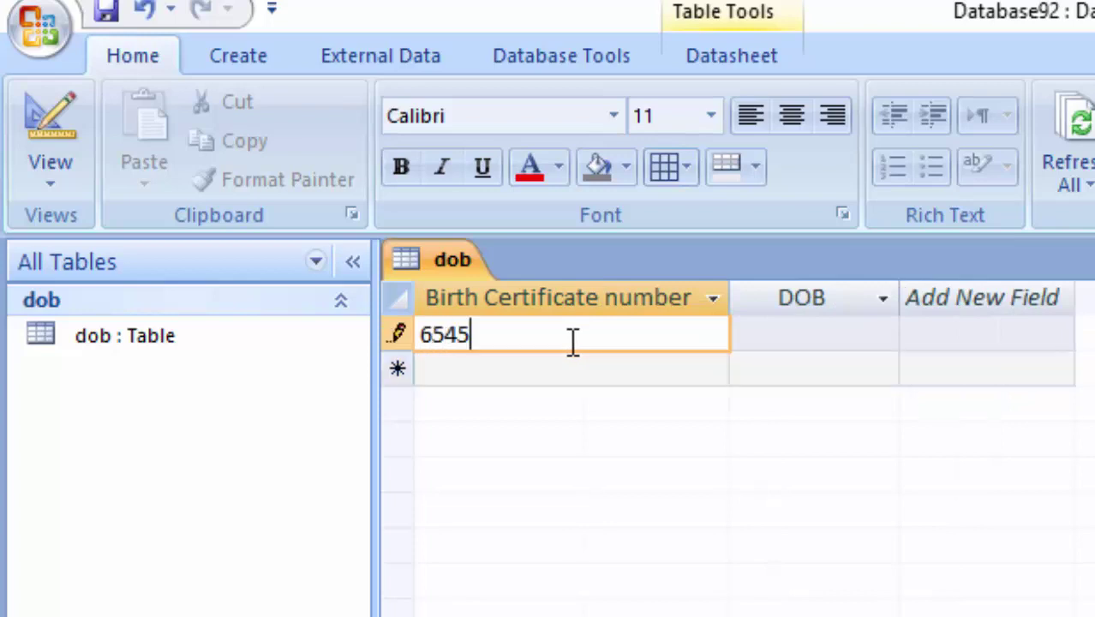
key(Tab)
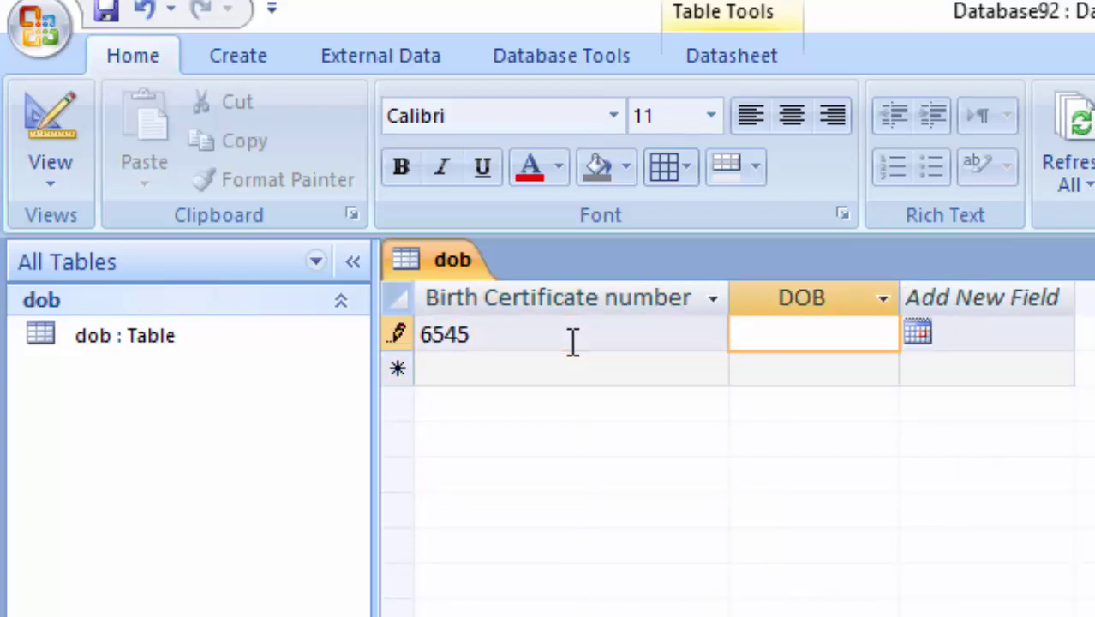
Test the rule with future date 28-Feb-20, then save record 6545 with DOB 07-Feb-20
click(917, 333)
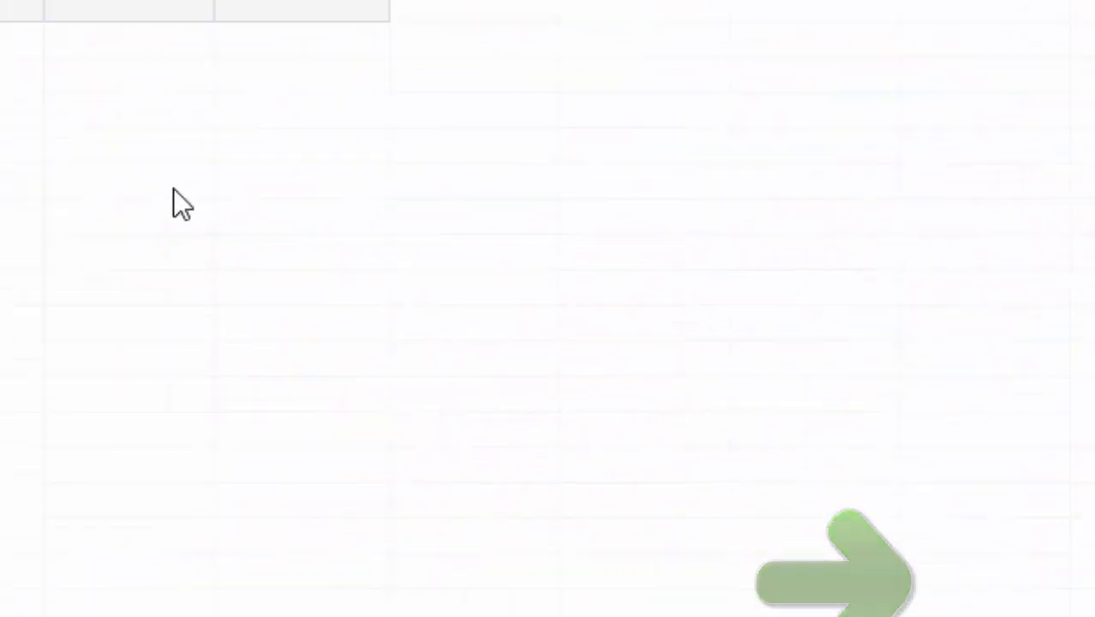
click(267, 210)
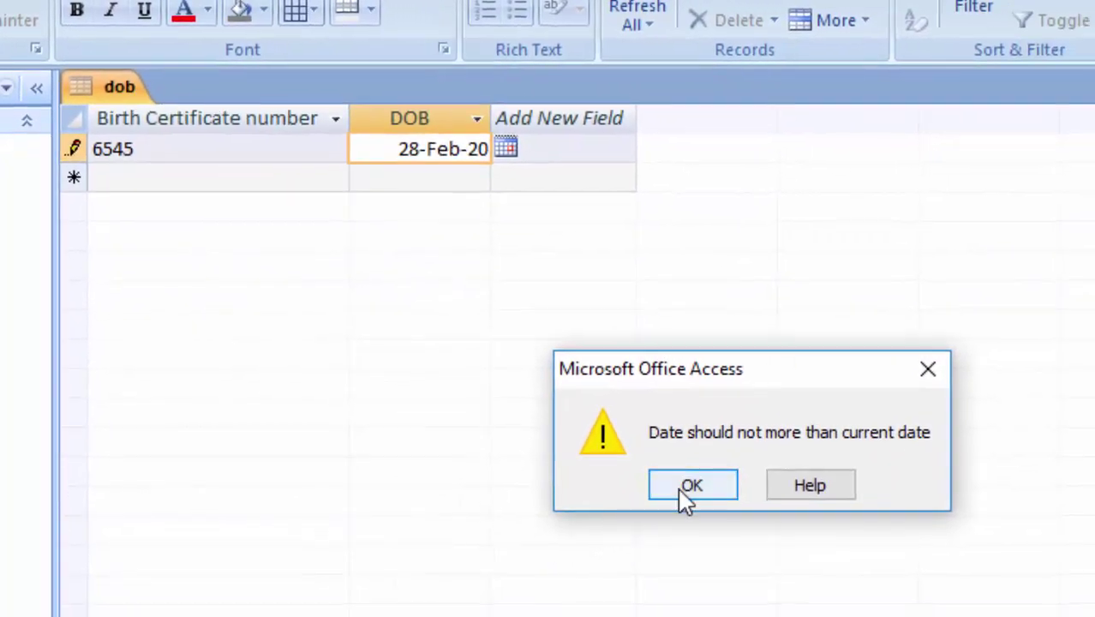
click(690, 488)
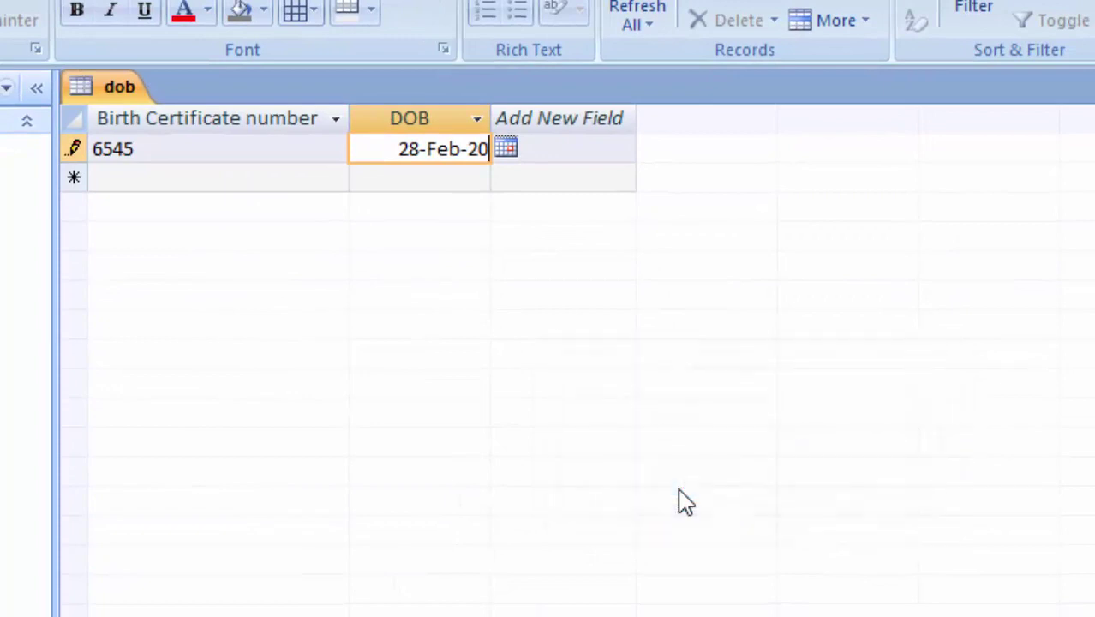
click(118, 181)
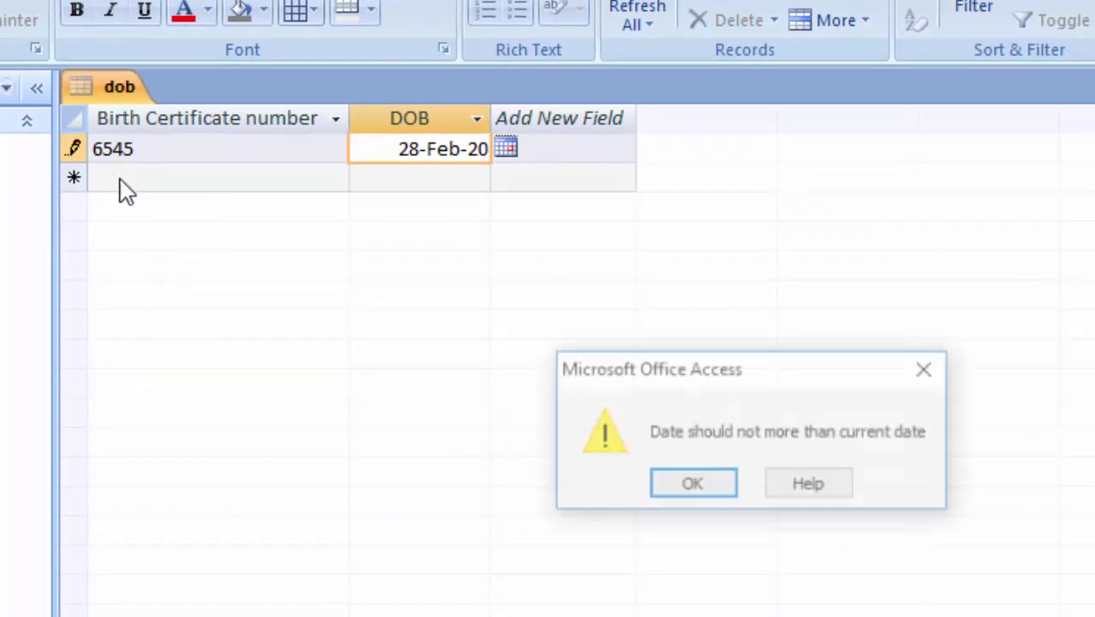
click(694, 485)
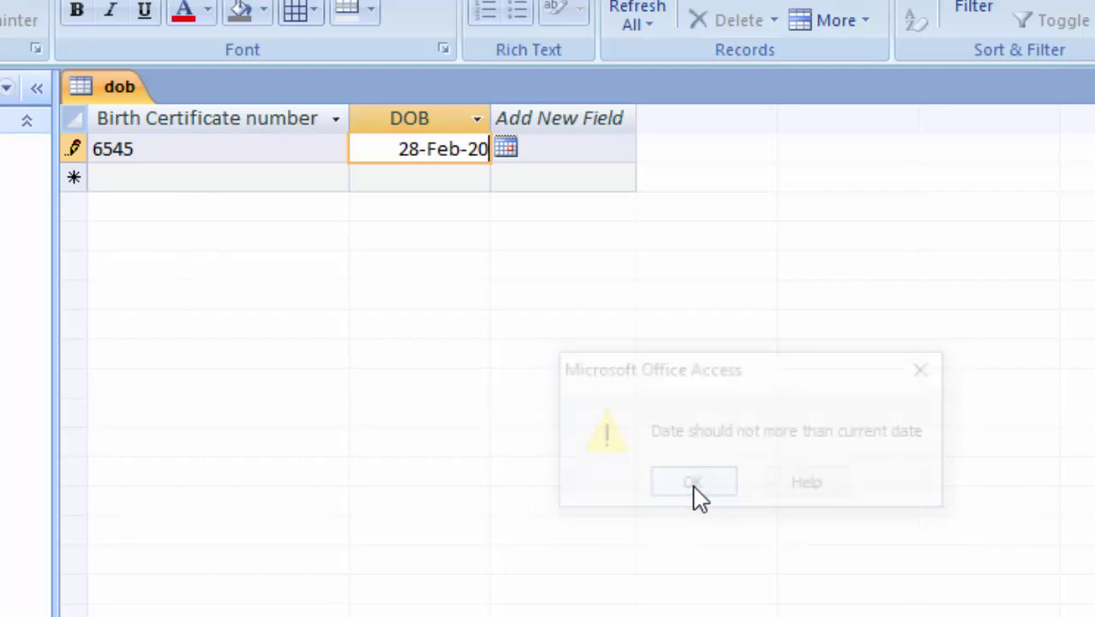
click(507, 150)
click(456, 257)
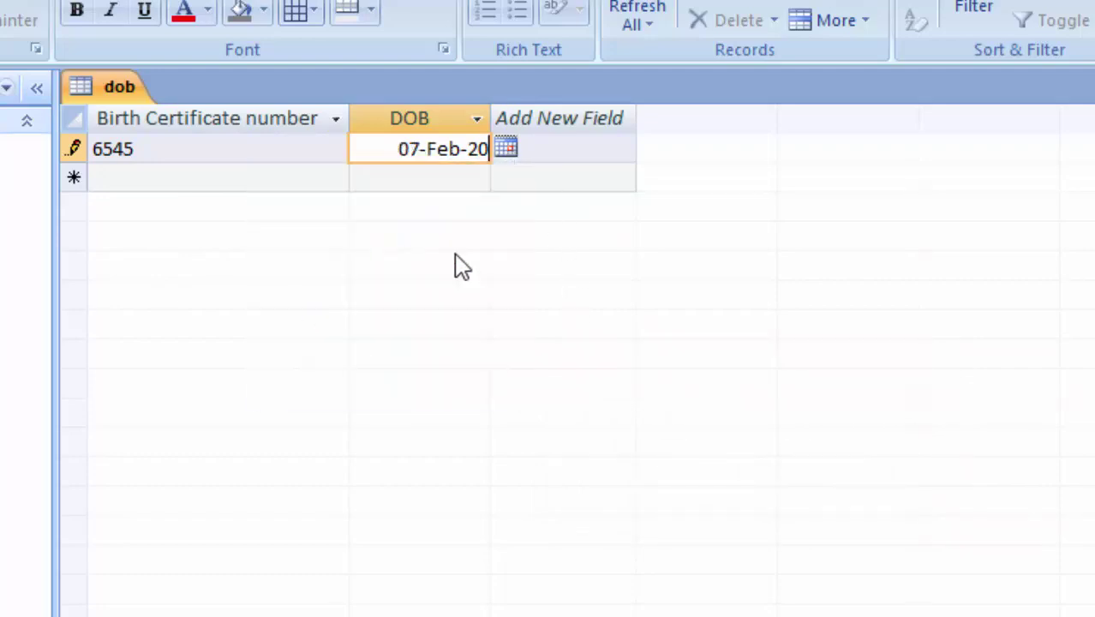
click(215, 182)
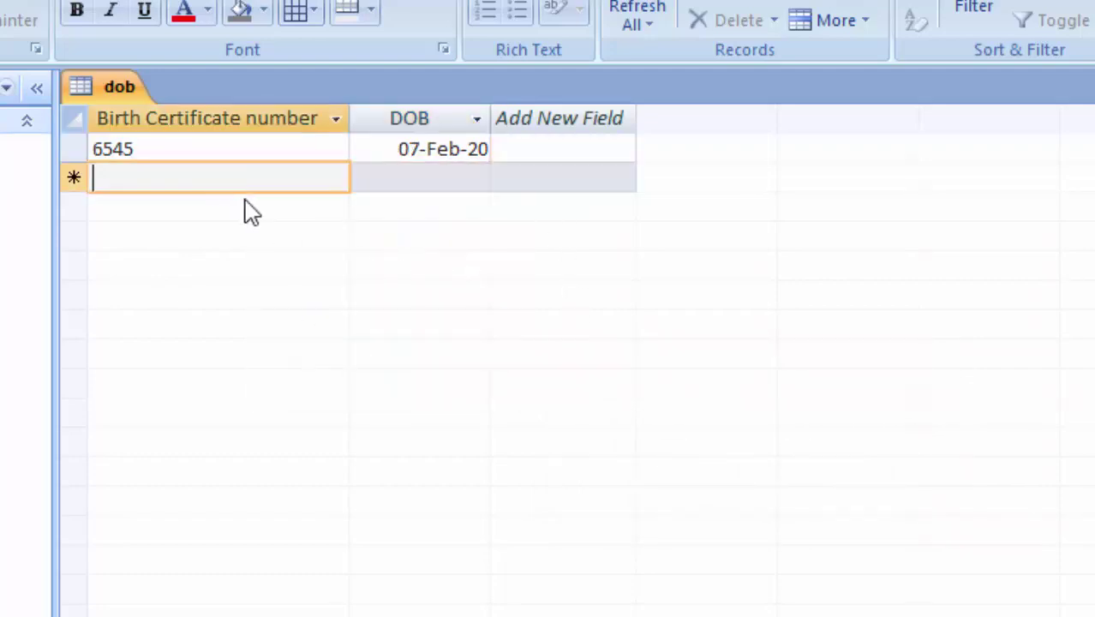
Add record 56788 with DOB 03-Sep-98, picking 3 Sep 2019 and changing the year to 98
text(5)
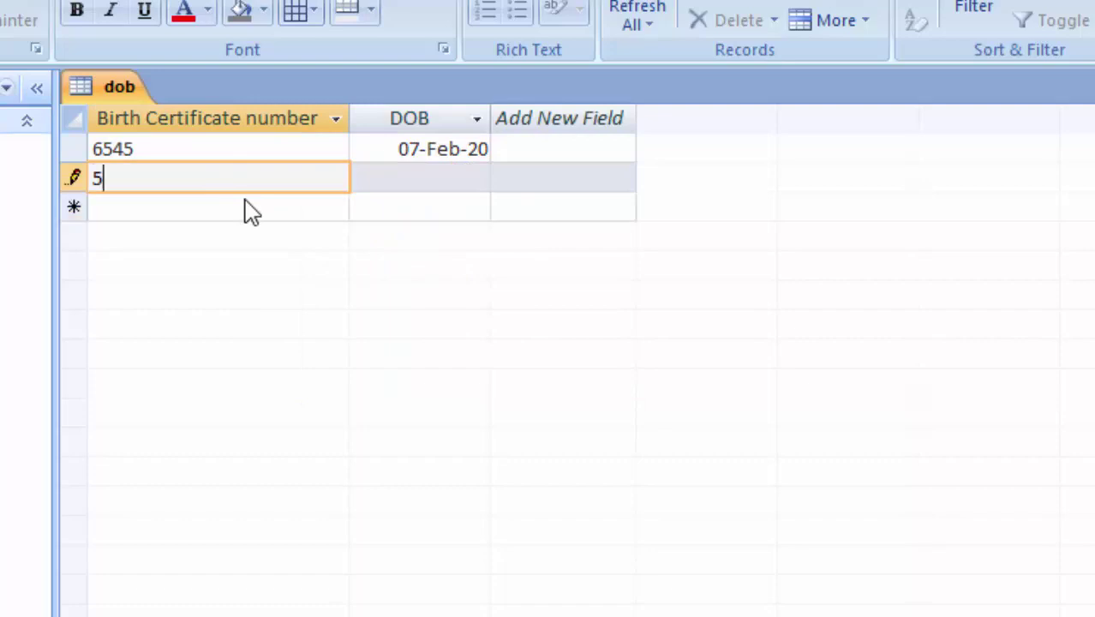
text(6788)
key(Tab)
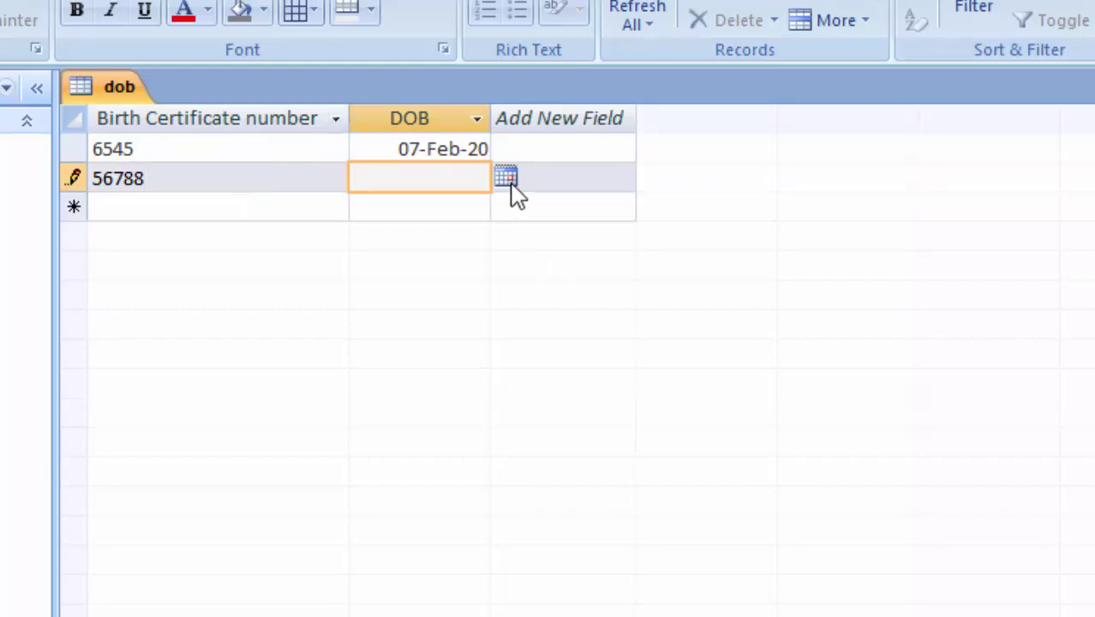
click(507, 181)
click(266, 206)
click(266, 206)
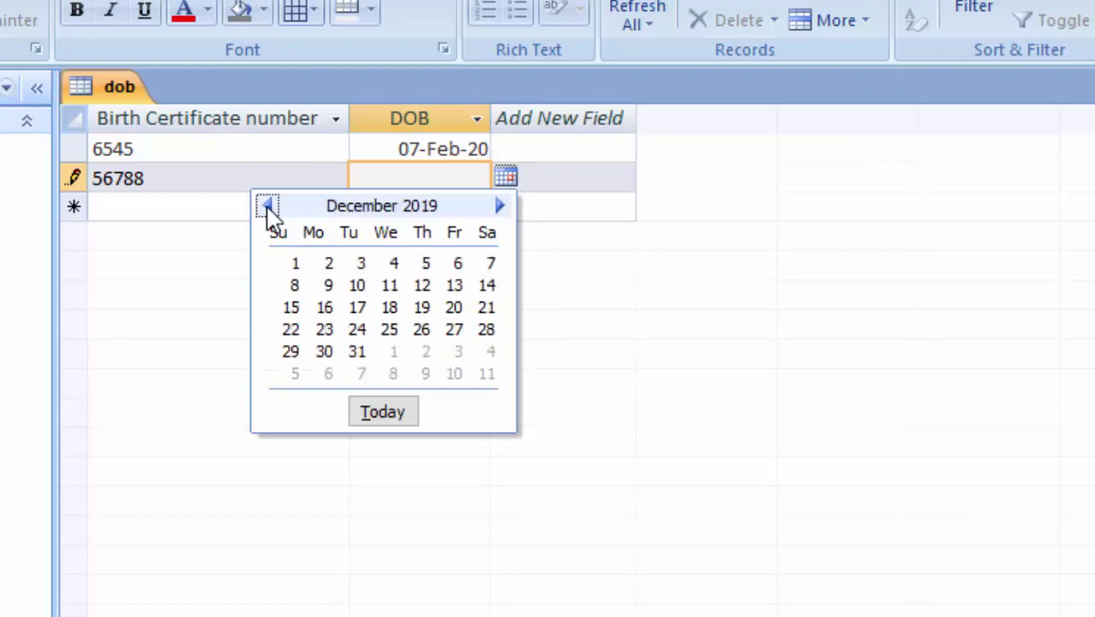
click(267, 206)
click(266, 207)
click(266, 207)
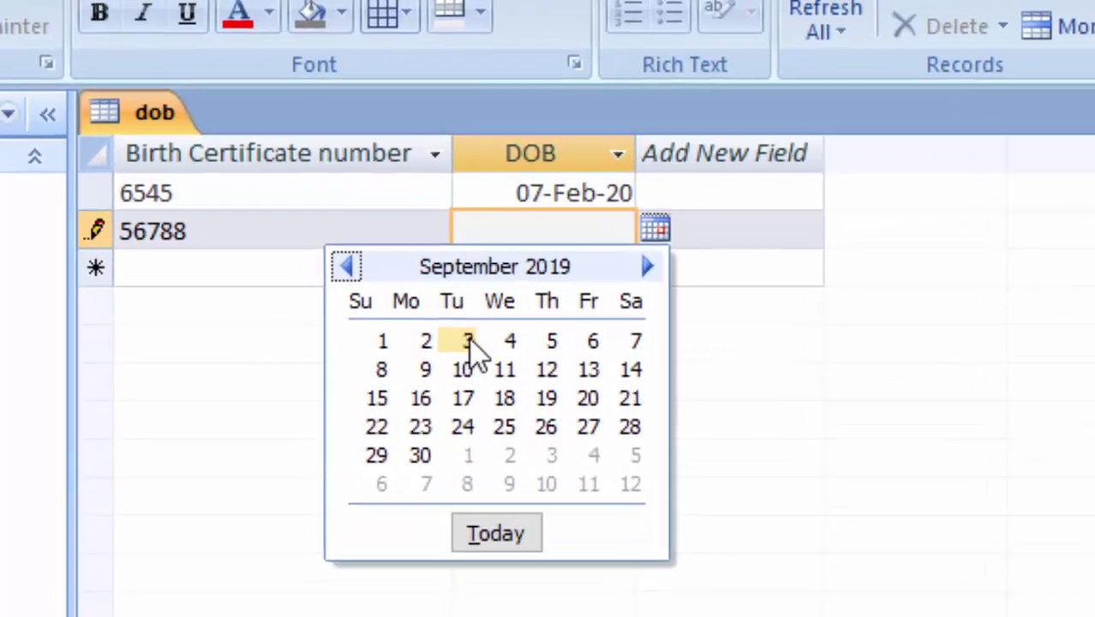
click(360, 263)
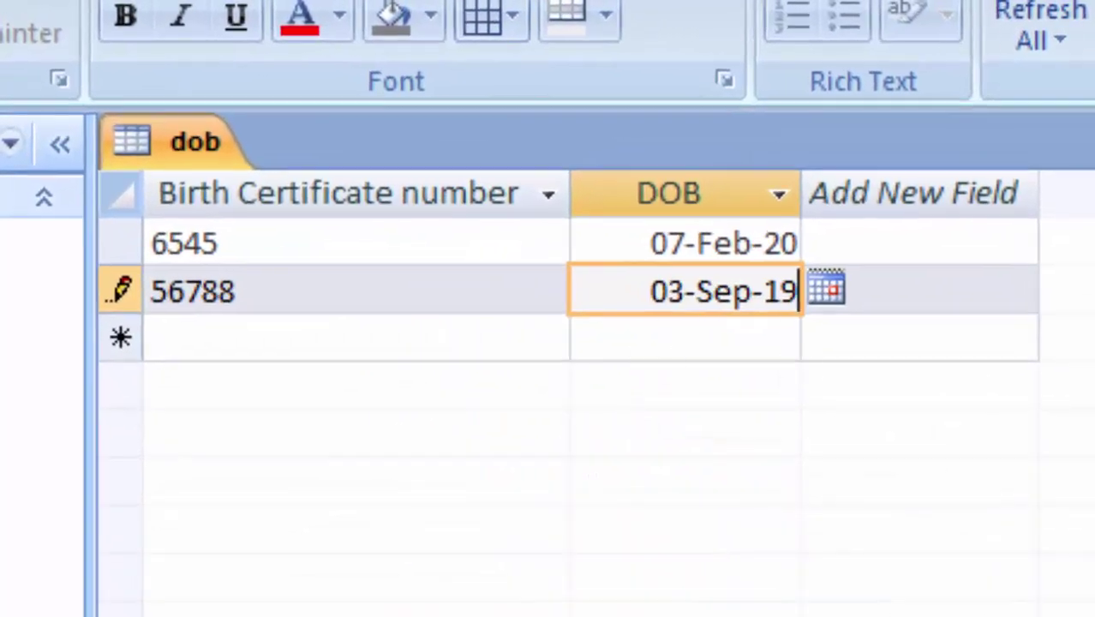
text(9)
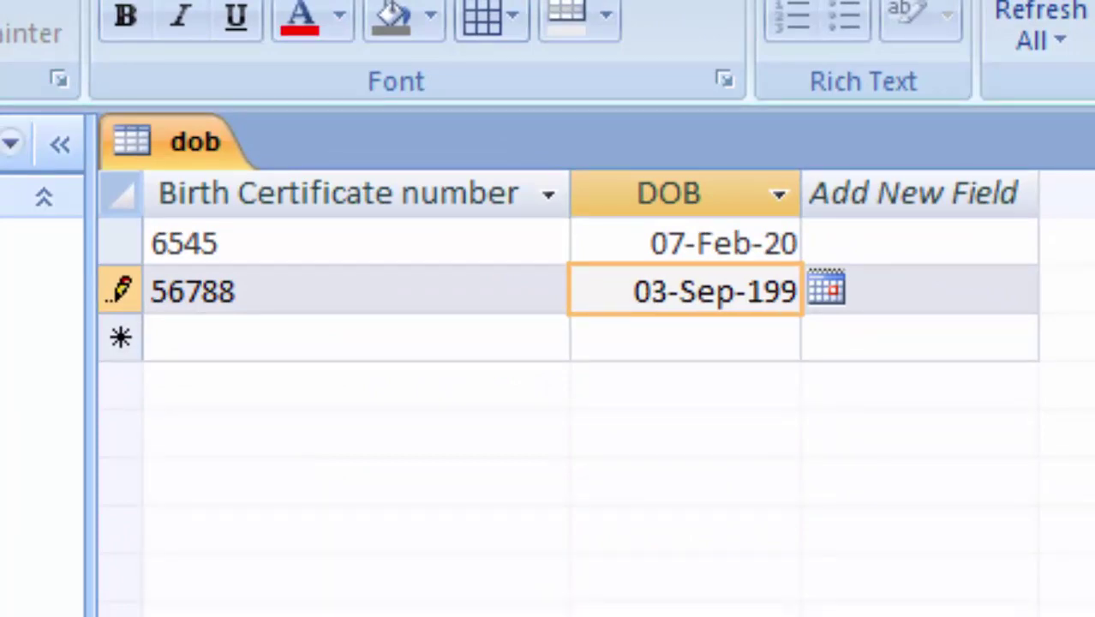
text(8)
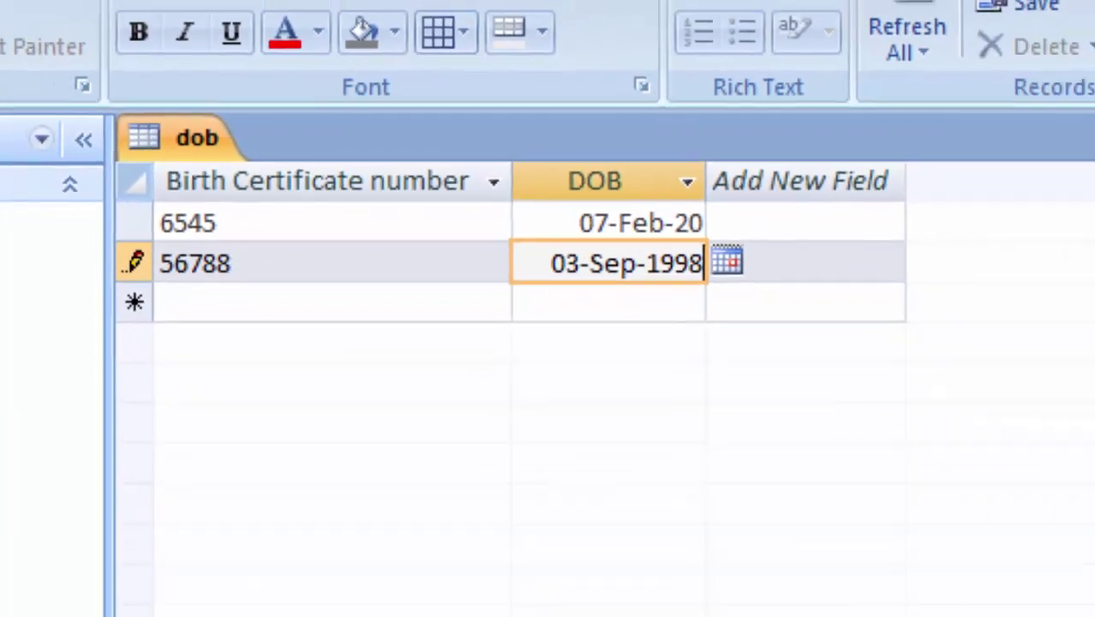
click(268, 266)
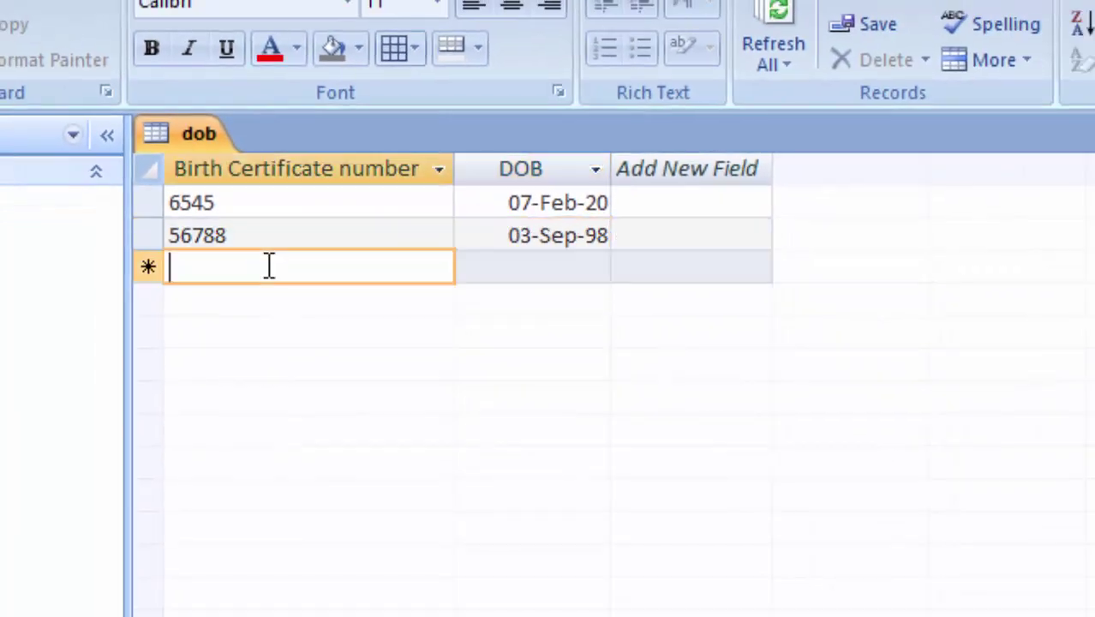